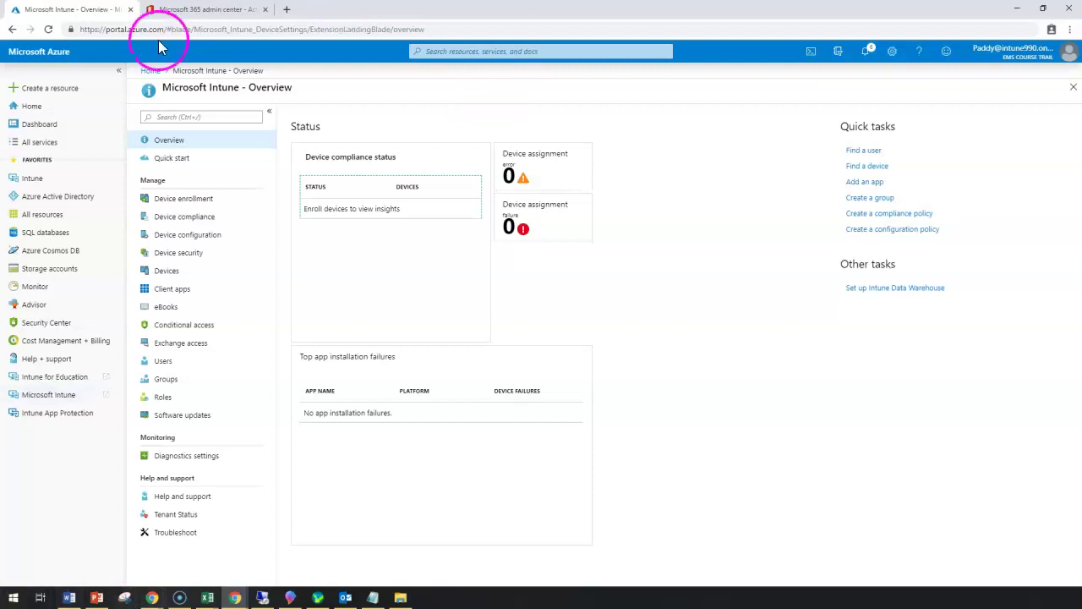
Step: Open Microsoft Intune from Favorites, then Device enrollment's Corporate device identifiers list
click(30, 182)
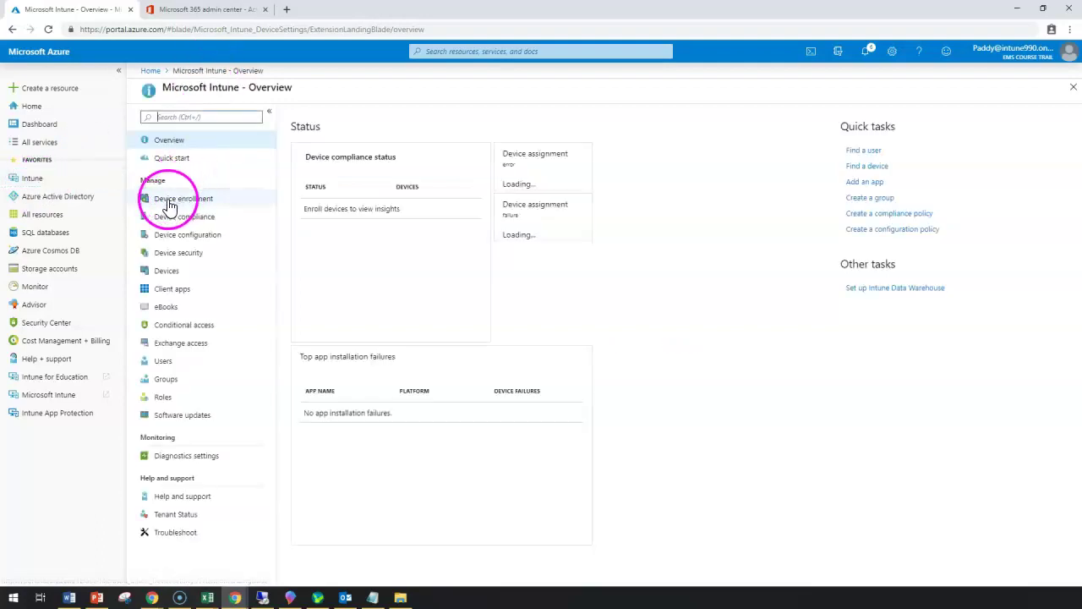
click(221, 207)
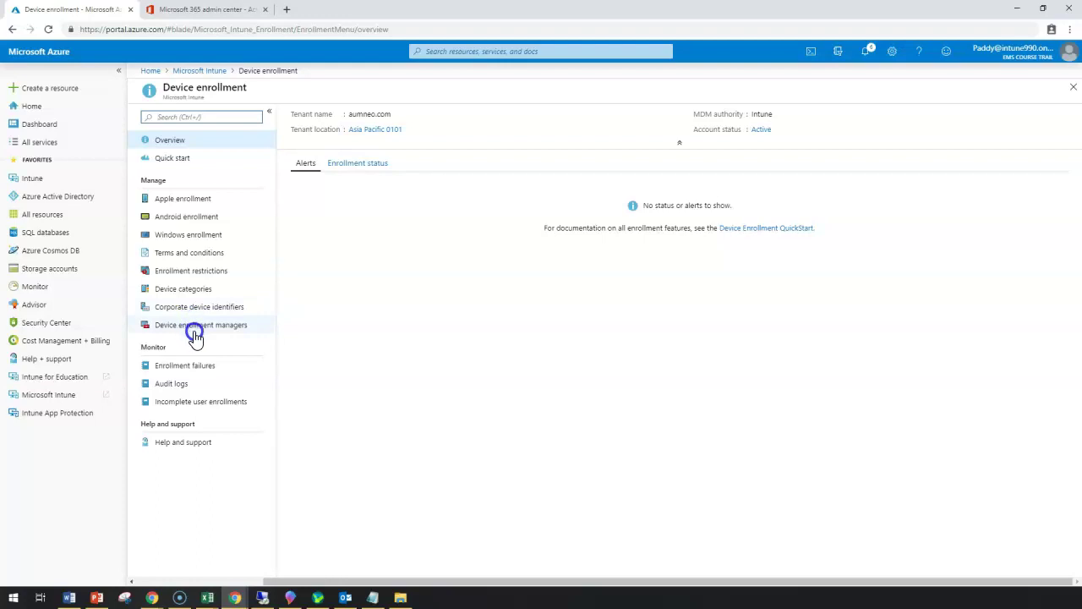
click(198, 309)
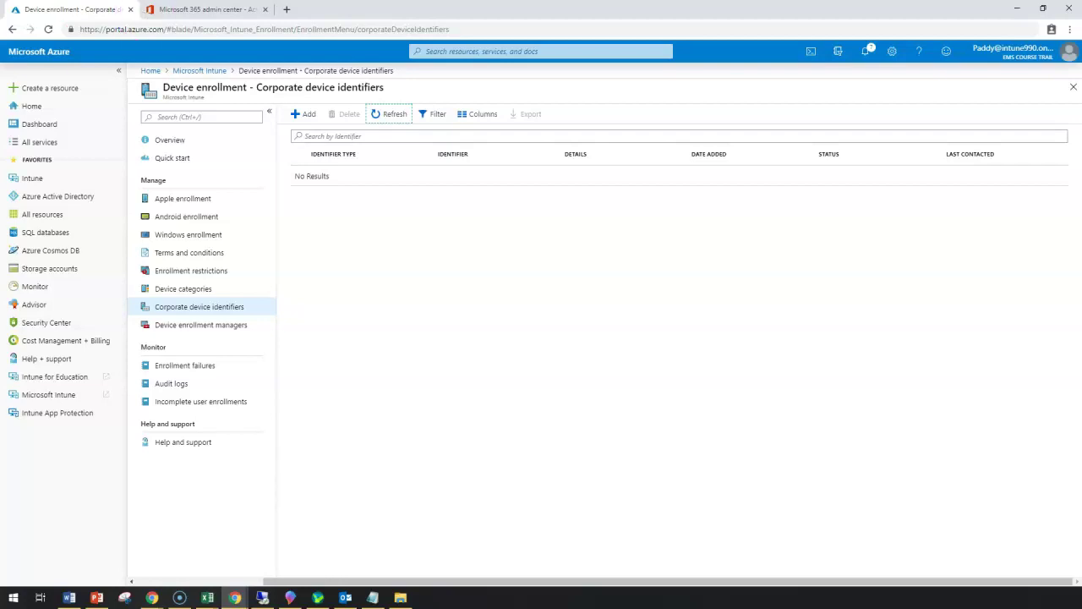
click(12, 427)
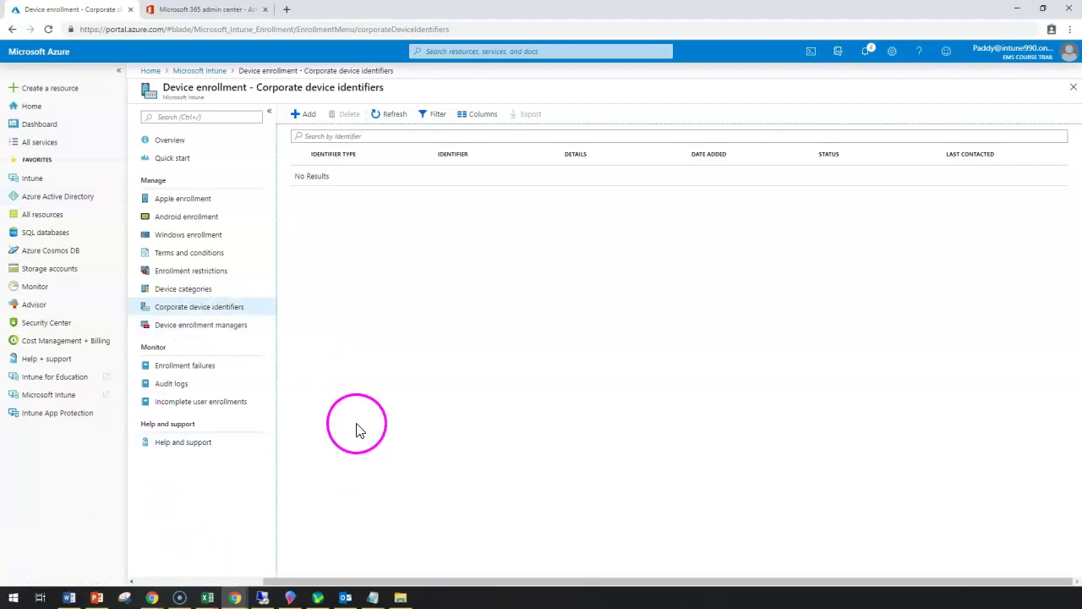
Step: Start an Upload CSV file identifier import and bring the Notepad document forward
click(309, 118)
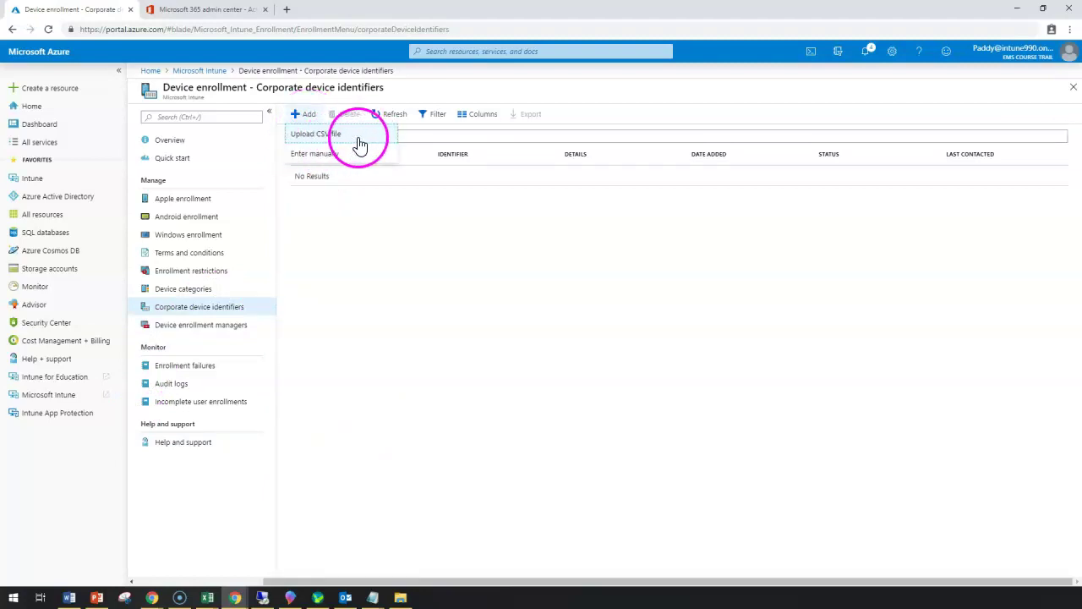
key(Escape)
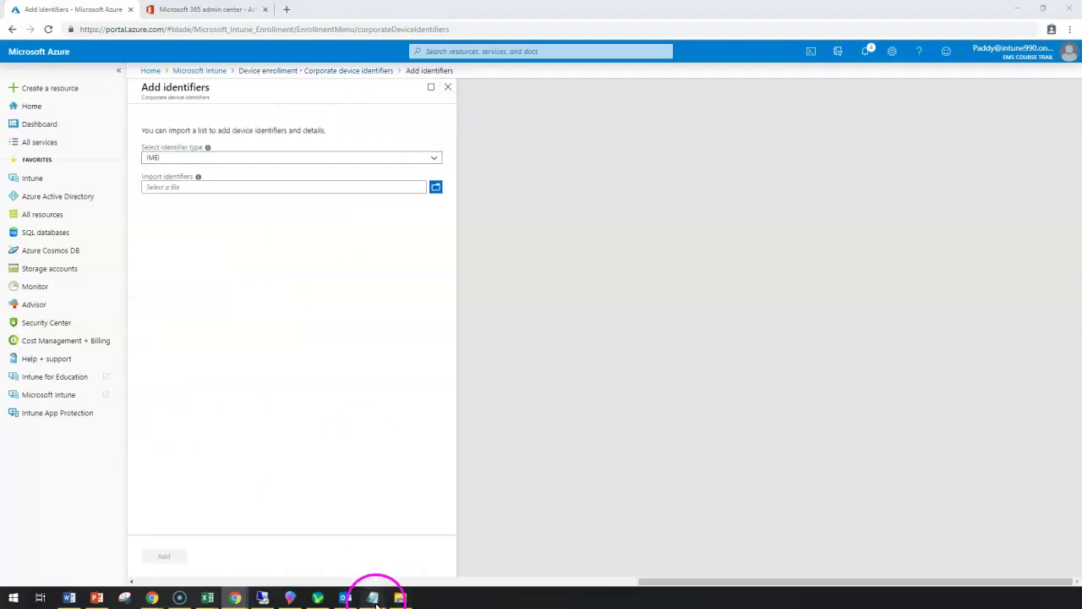
mouse_move(372, 596)
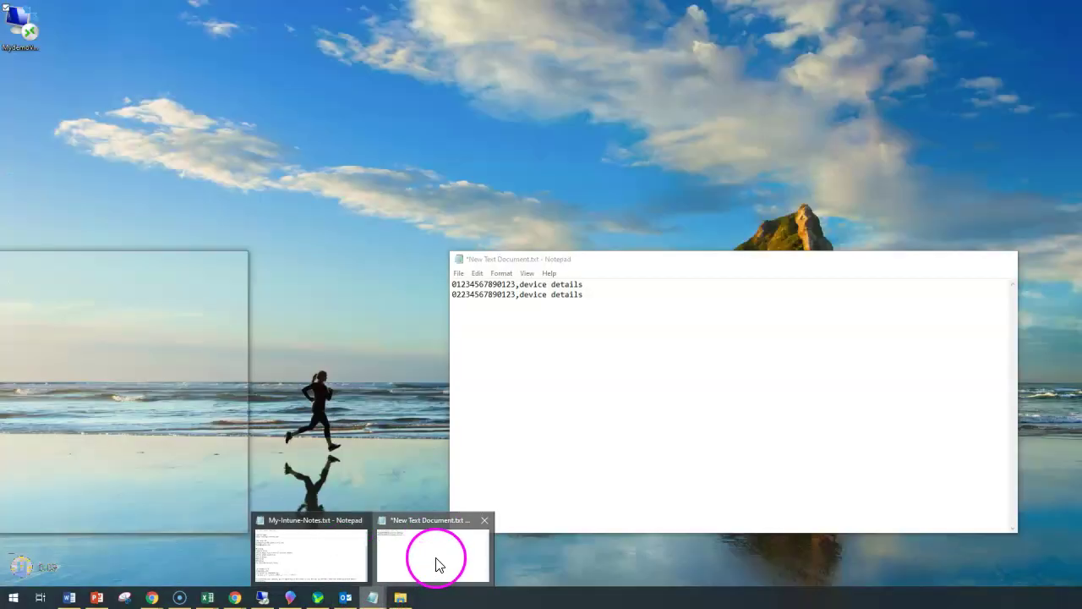
click(433, 562)
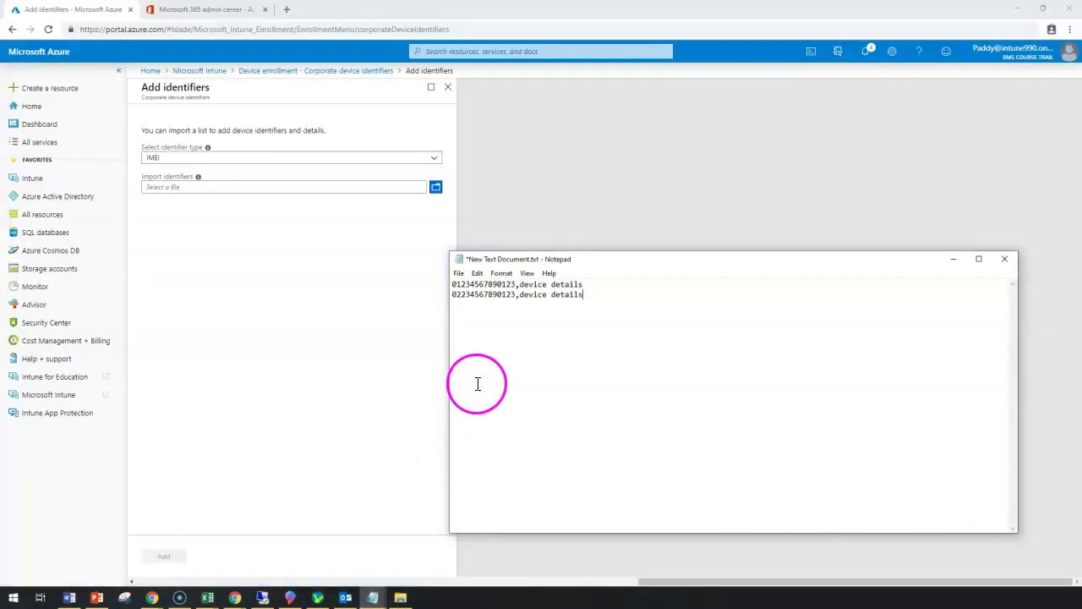
Step: Change the first IMEI line's description from 'device details' to 'Device 1'
drag(453, 285, 673, 284)
key(ctrl+v)
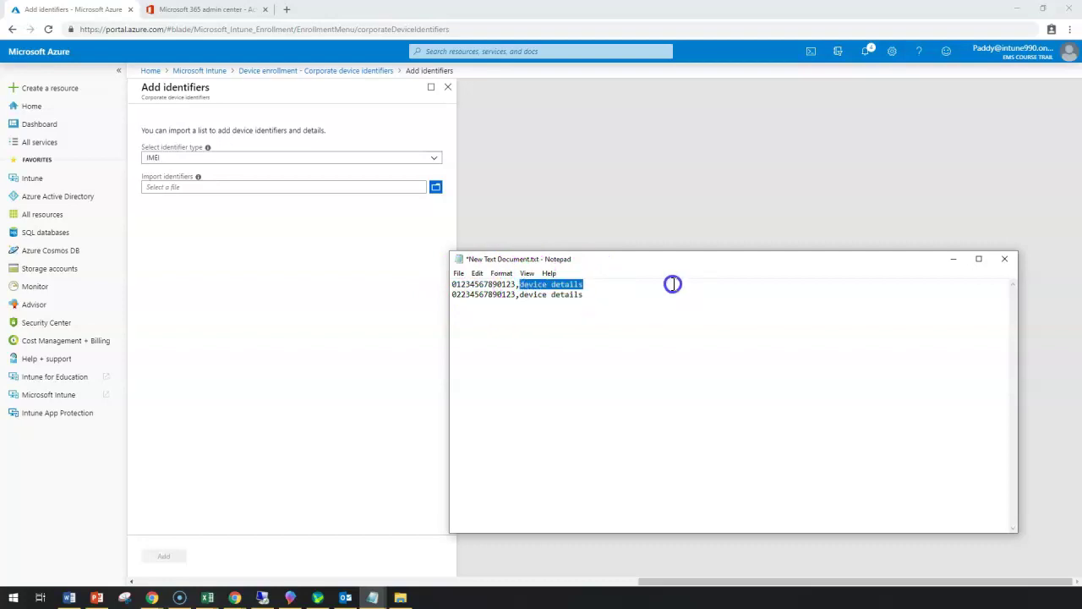
text(D)
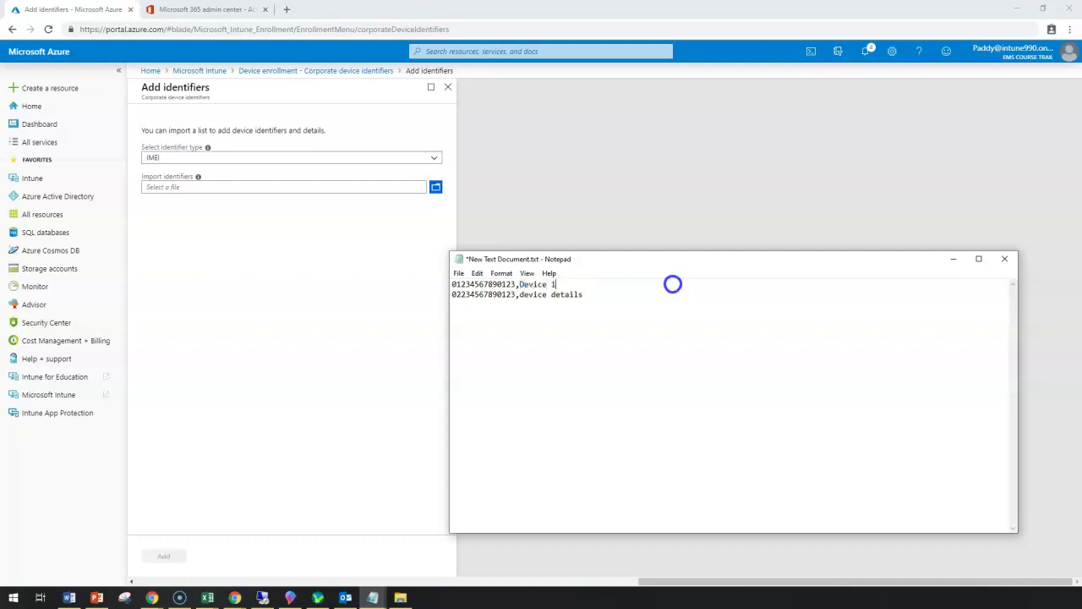
key(shift+Home)
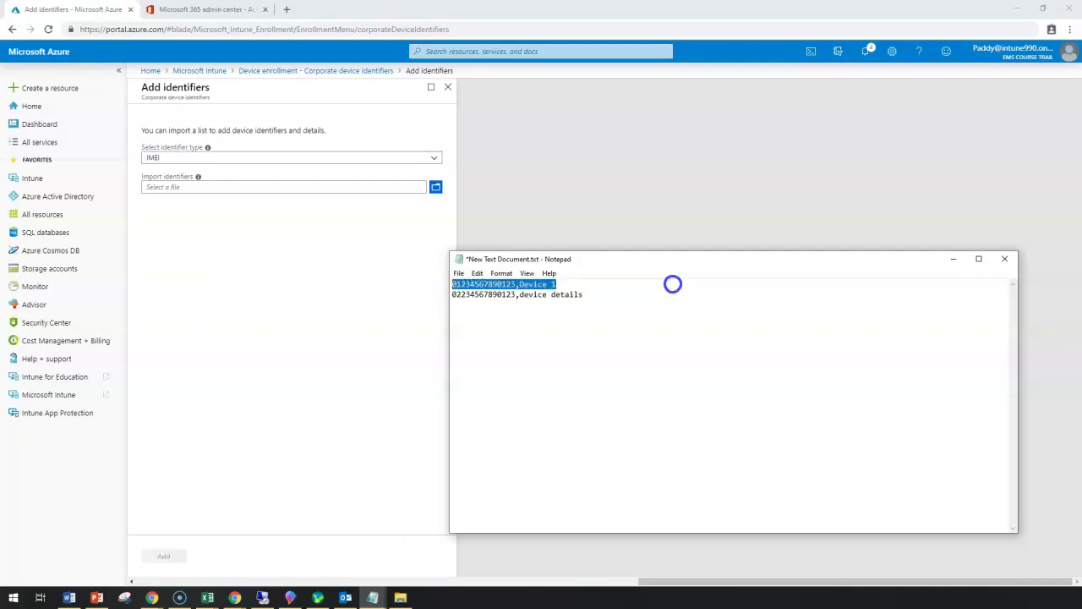
Step: Save the edited text file and close Notepad
click(458, 273)
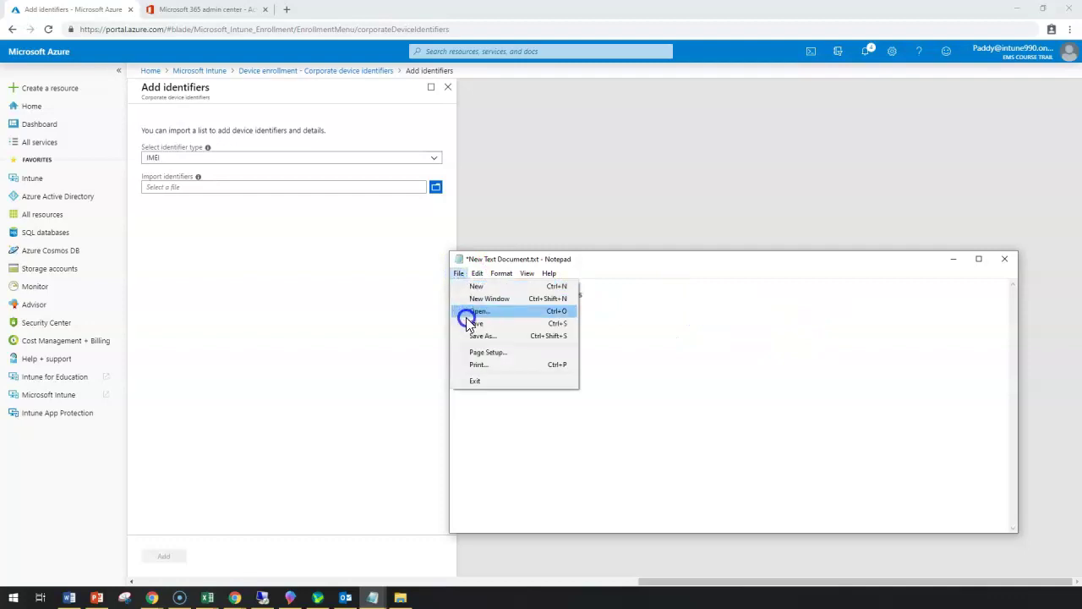
click(471, 323)
click(1004, 258)
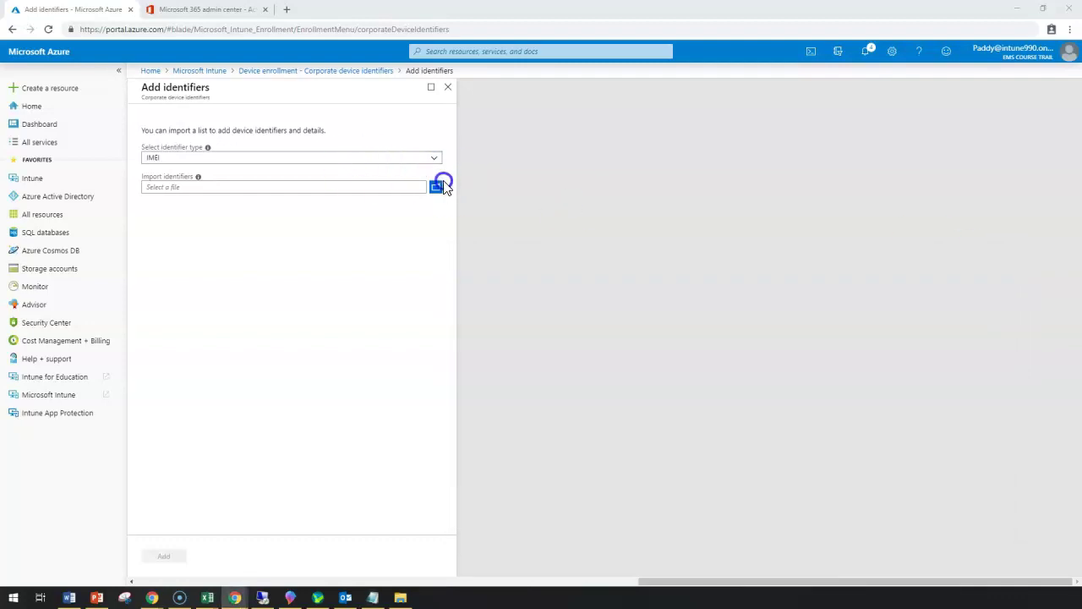
Step: Load Corp.csv into the identifier import form, which reports 2 device identifiers
click(374, 161)
click(165, 186)
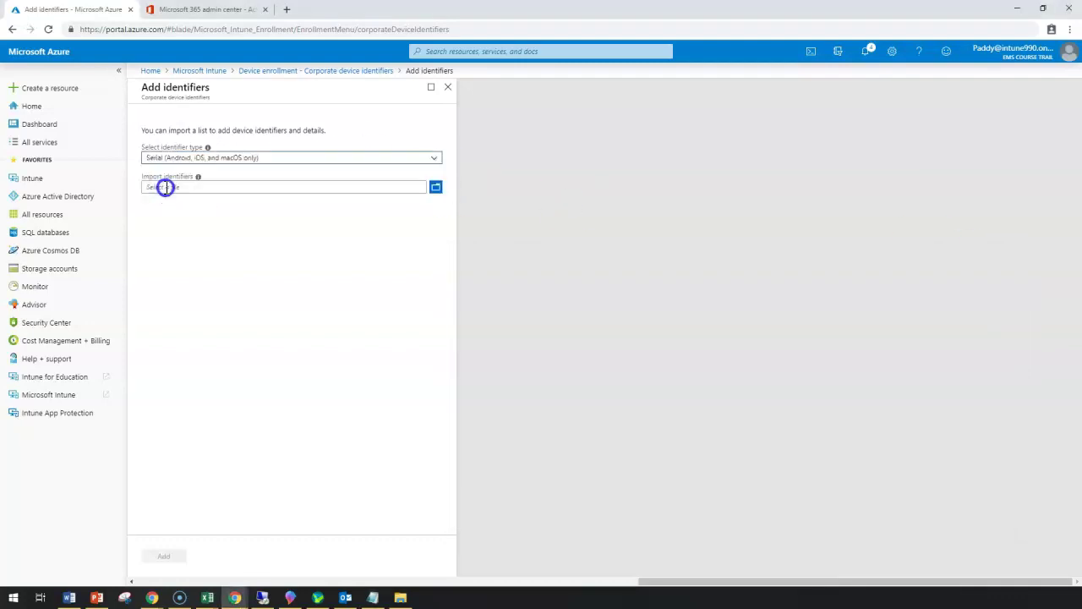
click(436, 187)
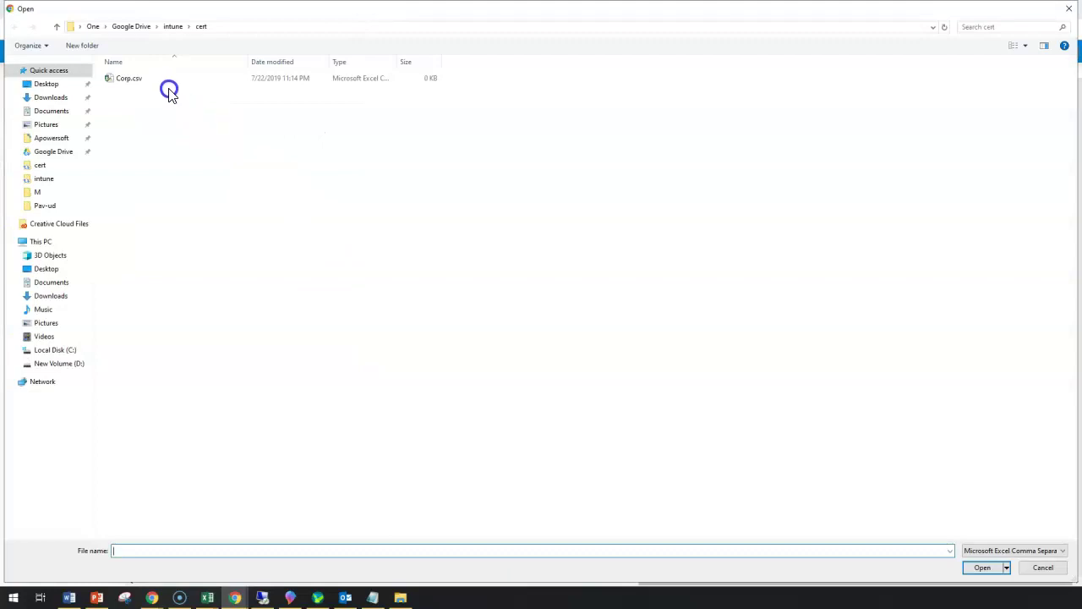
double_click(148, 79)
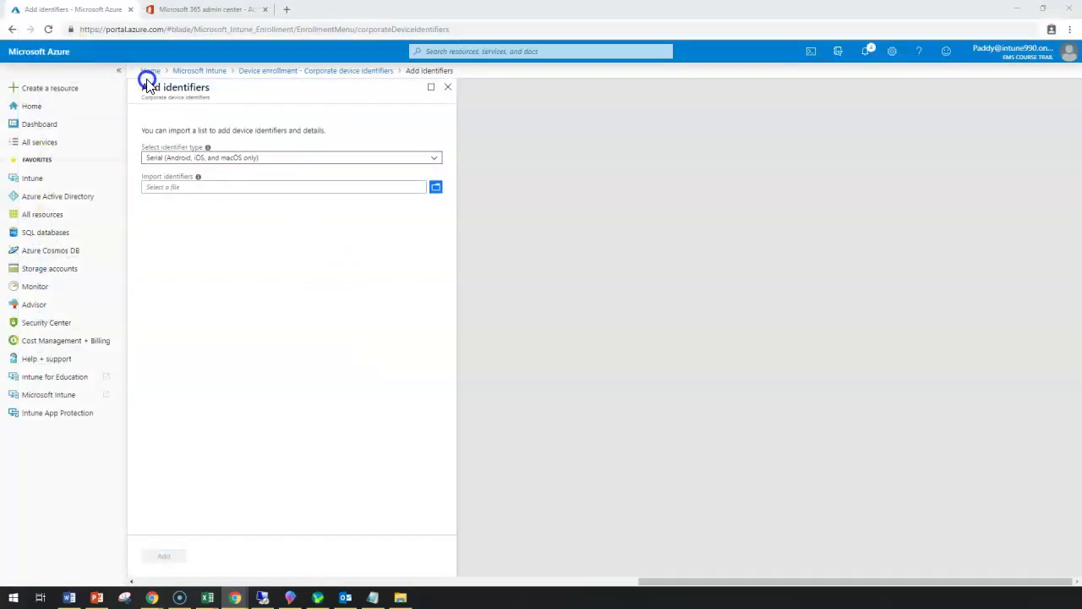
drag(223, 207, 258, 208)
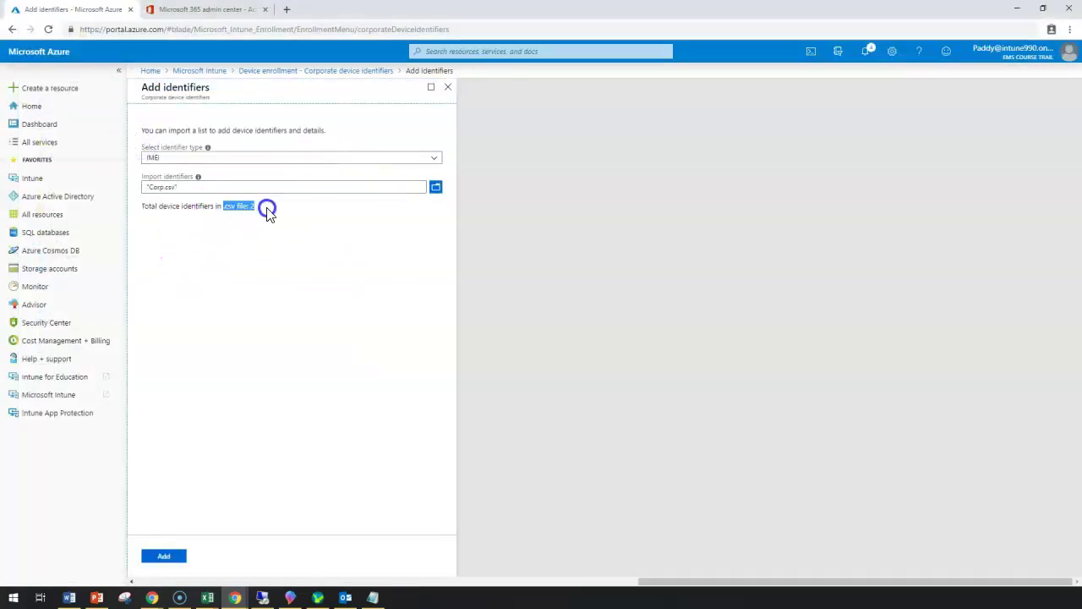
click(373, 598)
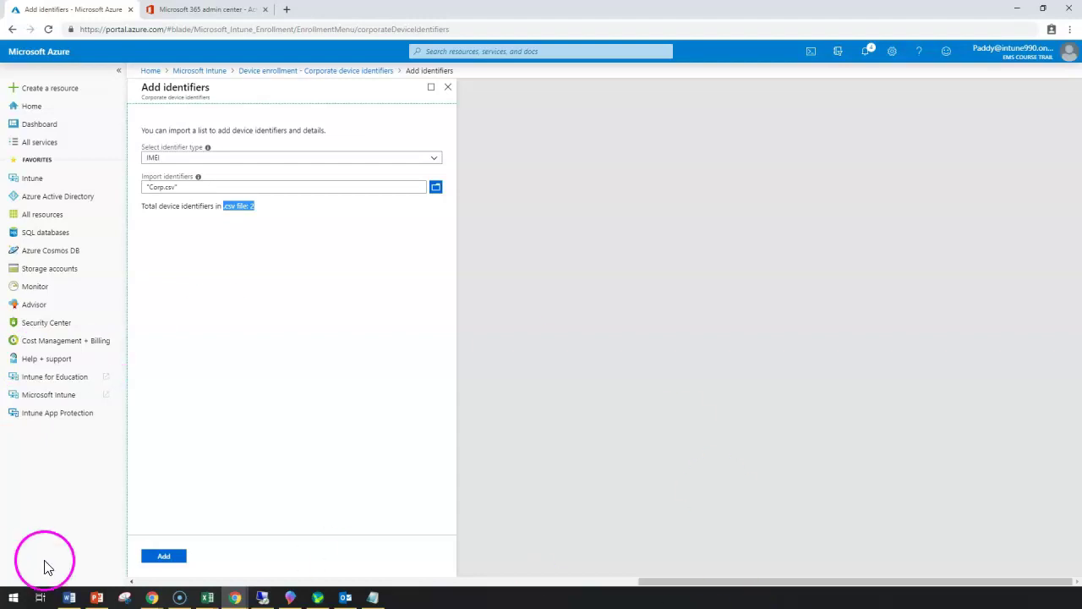
key(alt+Tab)
drag(518, 285, 430, 285)
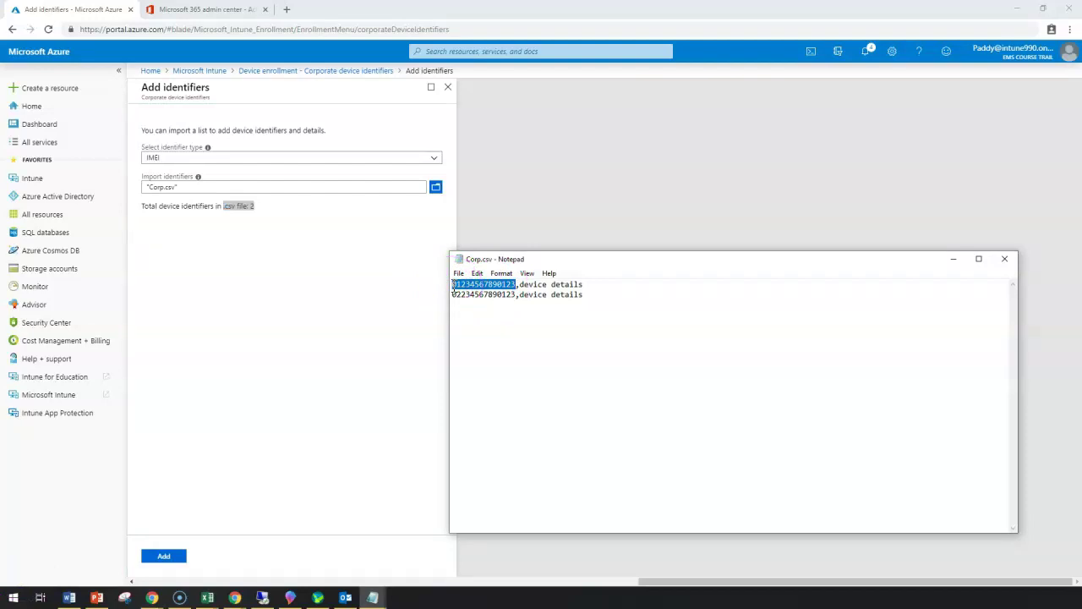
drag(518, 284, 594, 283)
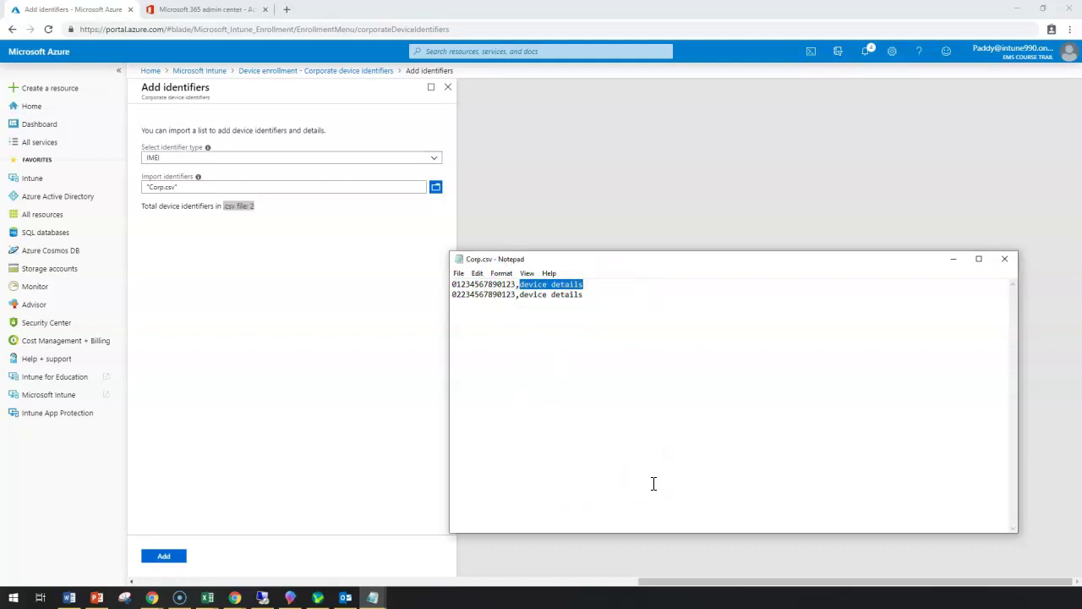
click(611, 482)
drag(450, 284, 611, 300)
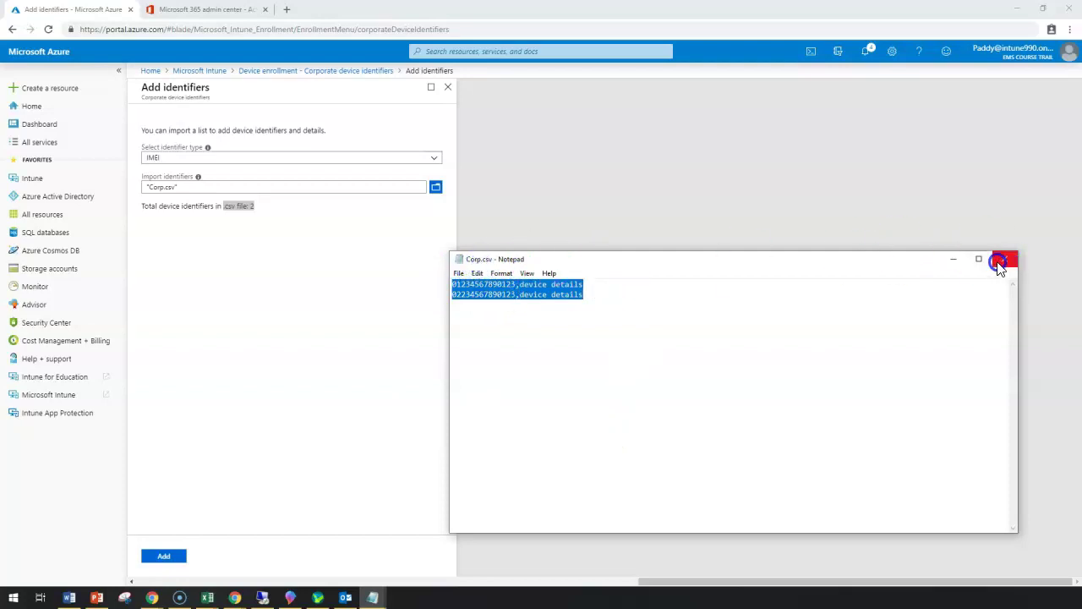
click(1002, 261)
click(167, 560)
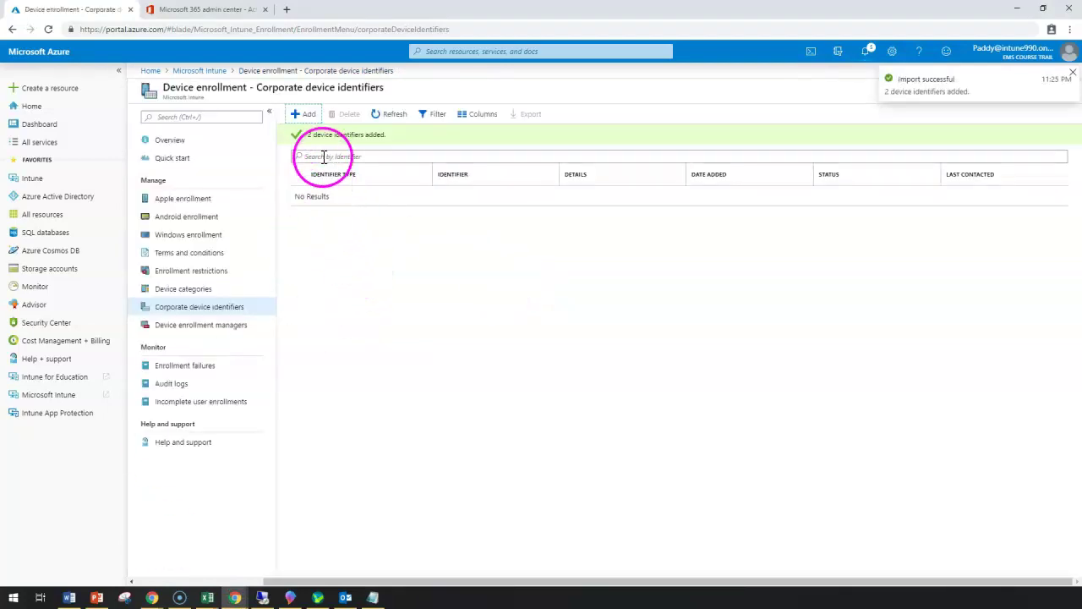
click(392, 118)
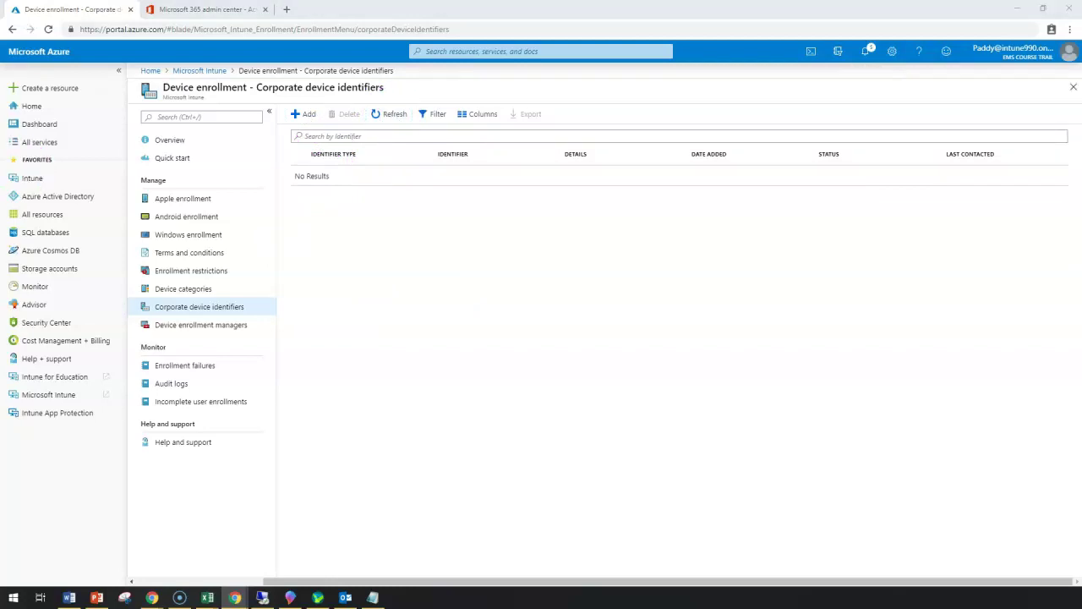
click(392, 113)
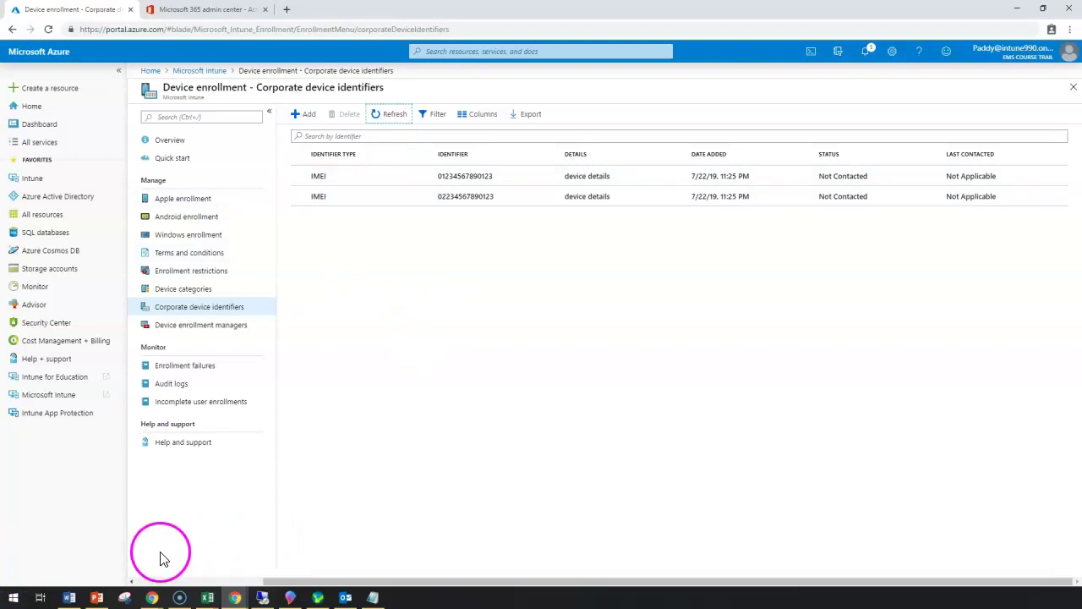
Step: Start a manual identifier entry of type Serial, clearing invalid pasted text from the field
click(304, 114)
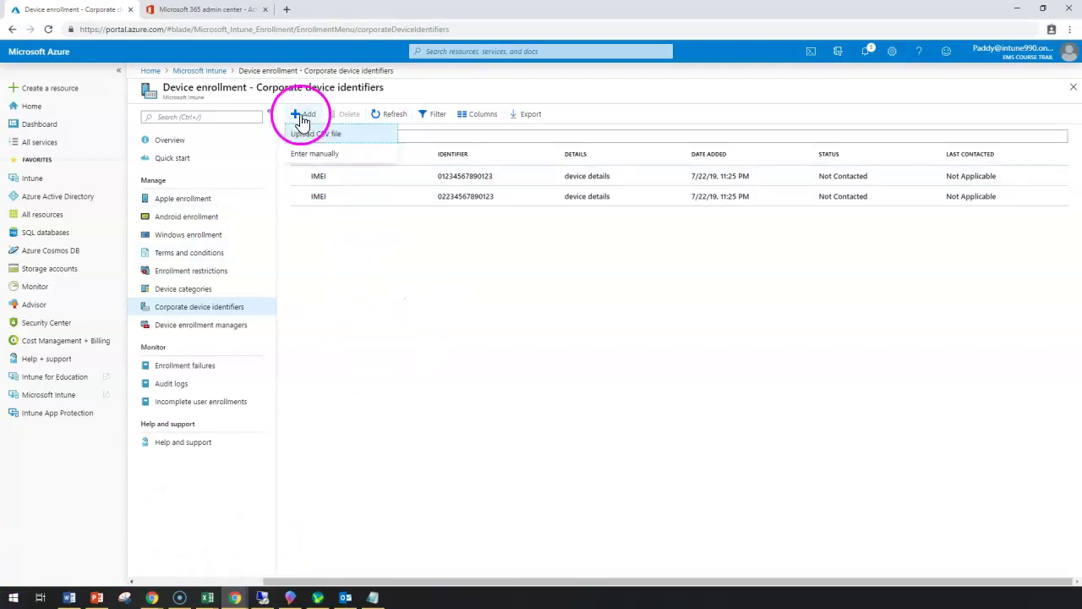
click(315, 155)
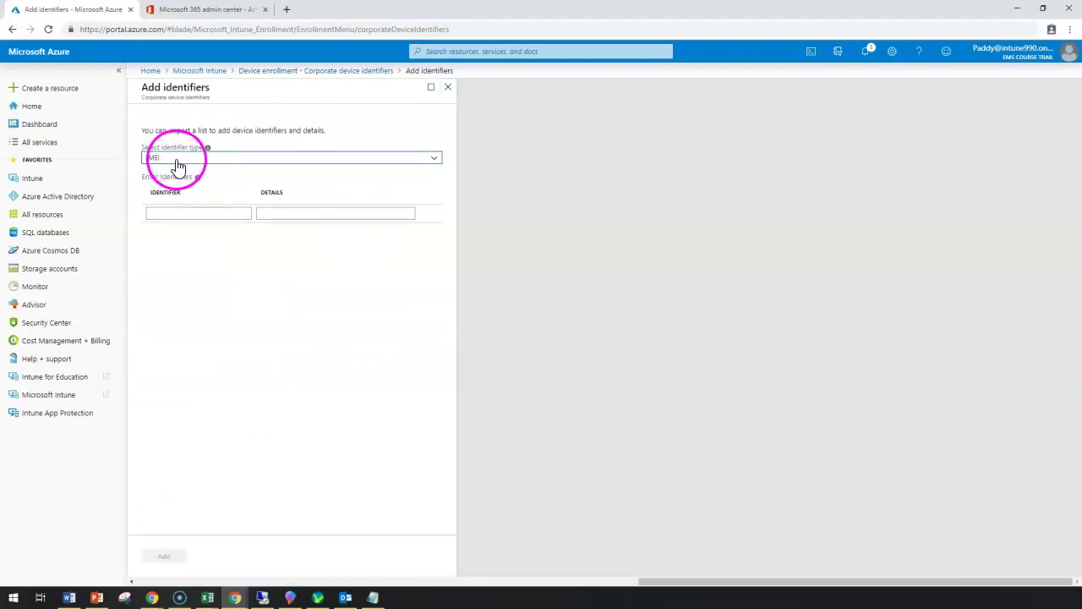
click(178, 160)
click(175, 184)
click(188, 214)
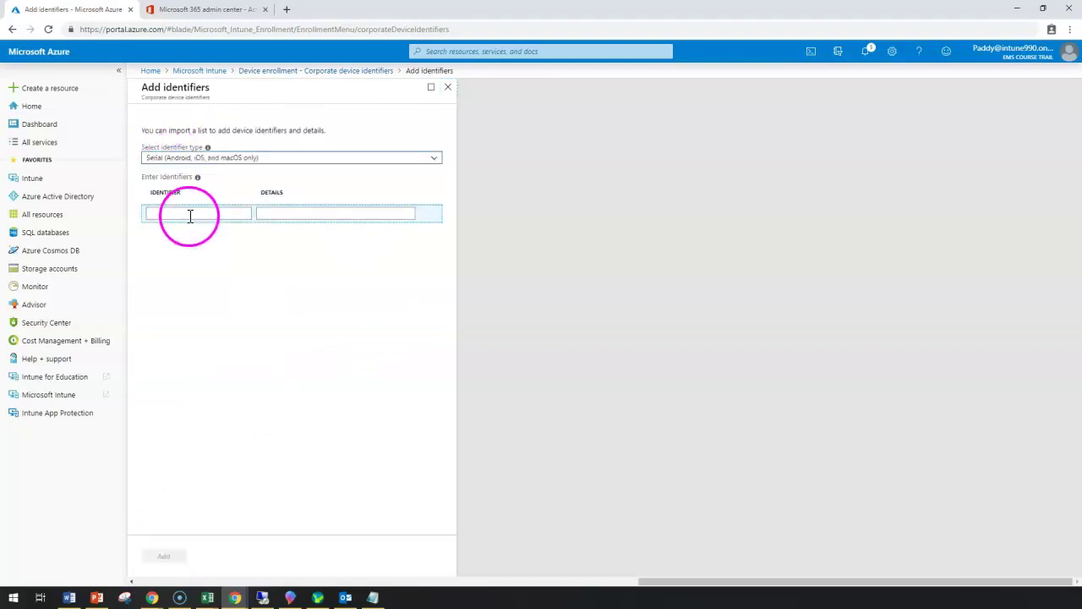
key(ctrl+v)
drag(207, 214, 166, 212)
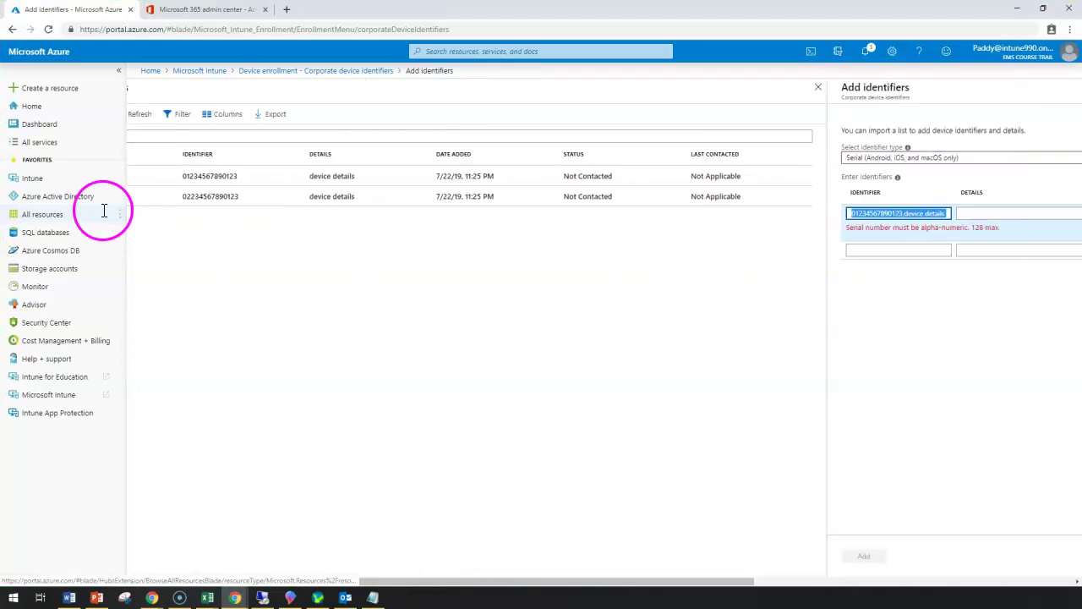
drag(741, 581, 898, 580)
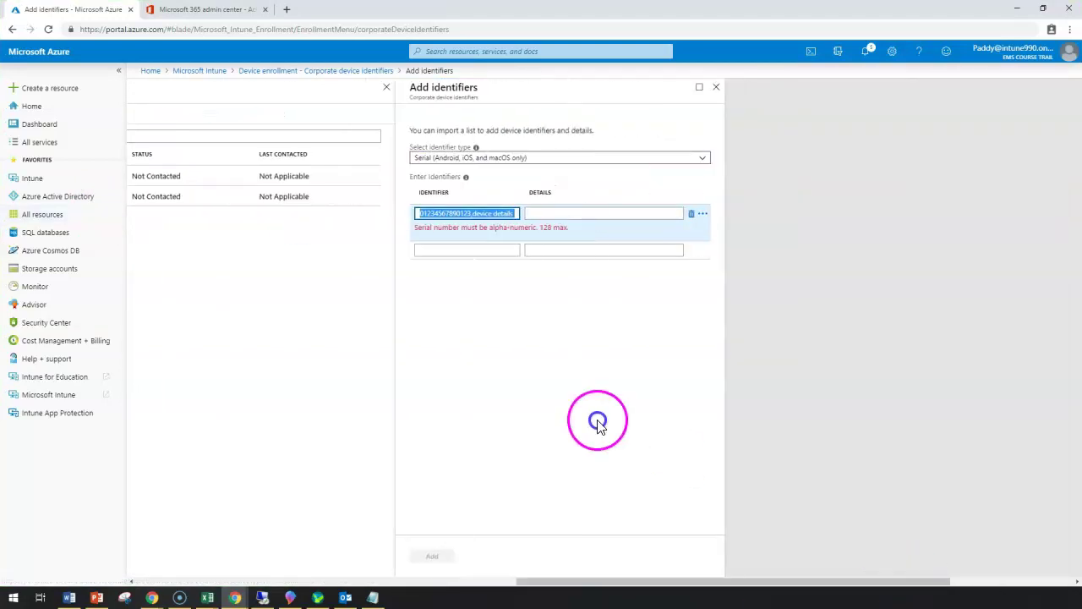
key(BackSpace)
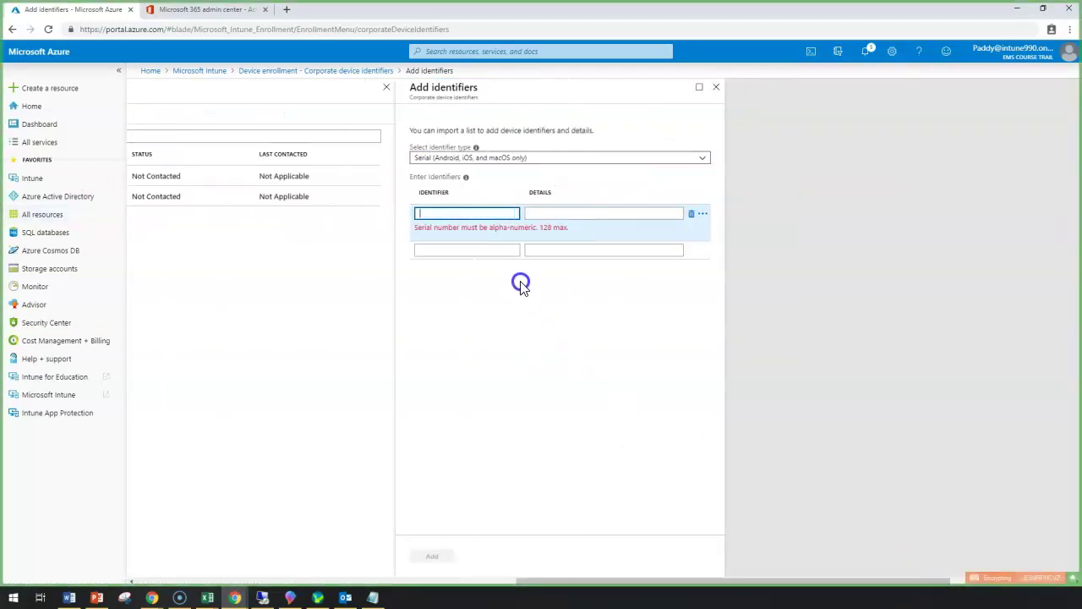
click(415, 201)
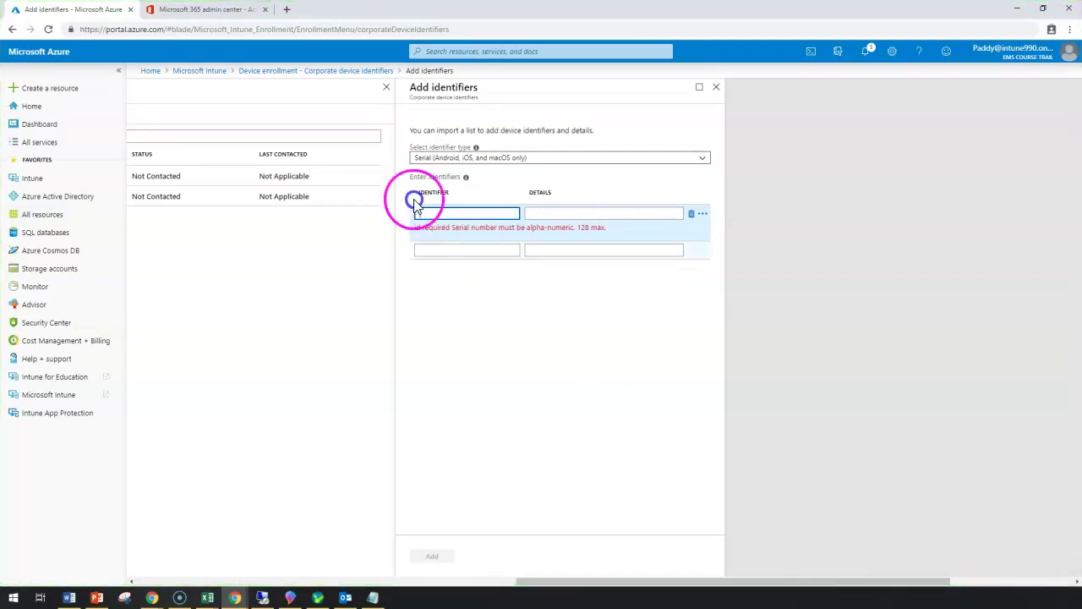
text(123123213122)
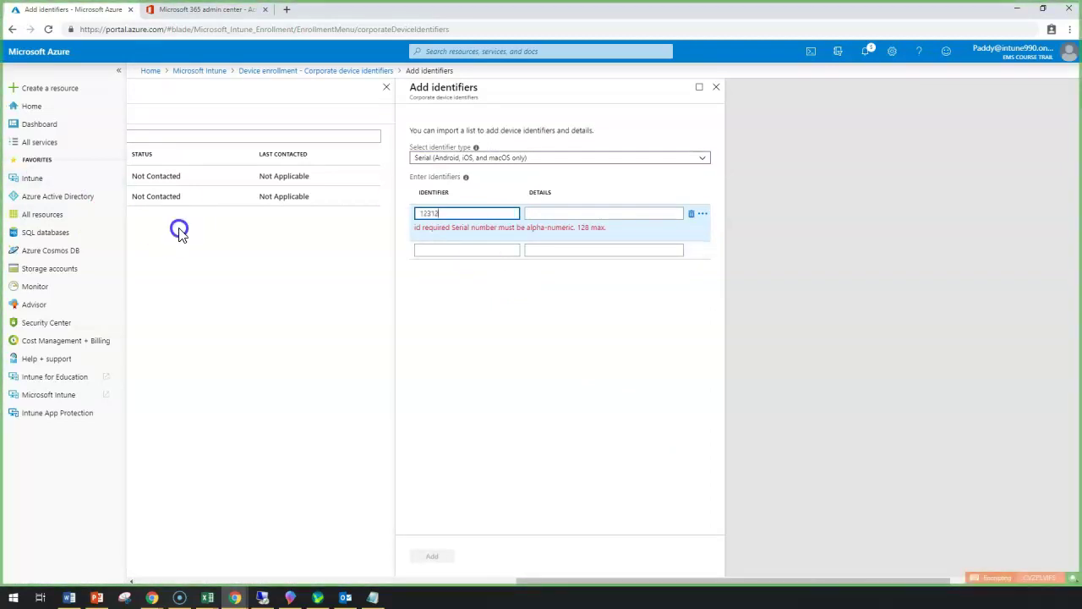
click(362, 181)
click(553, 216)
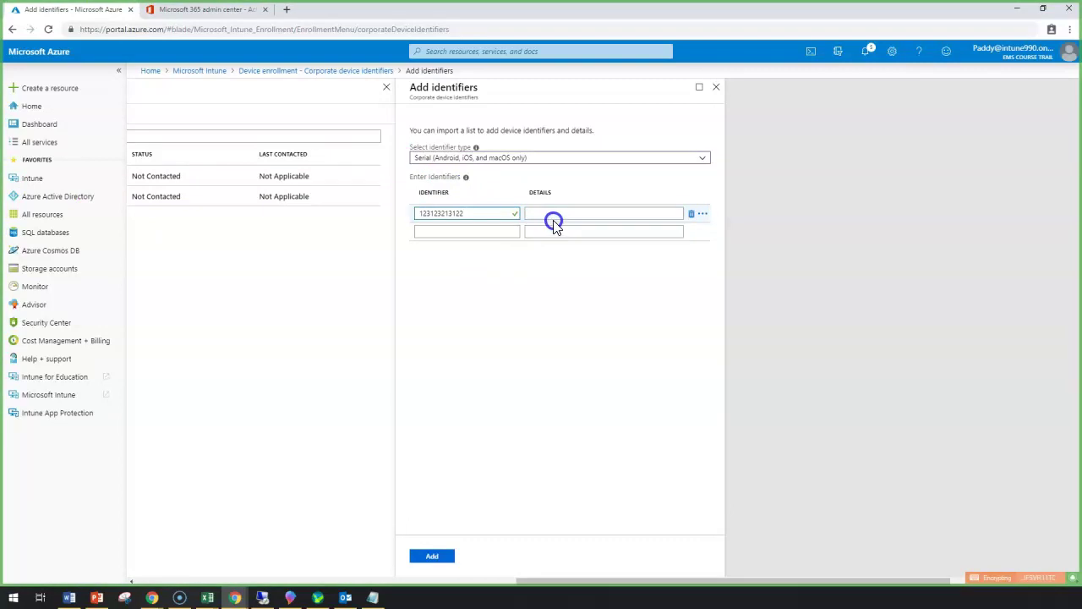
text(Devic)
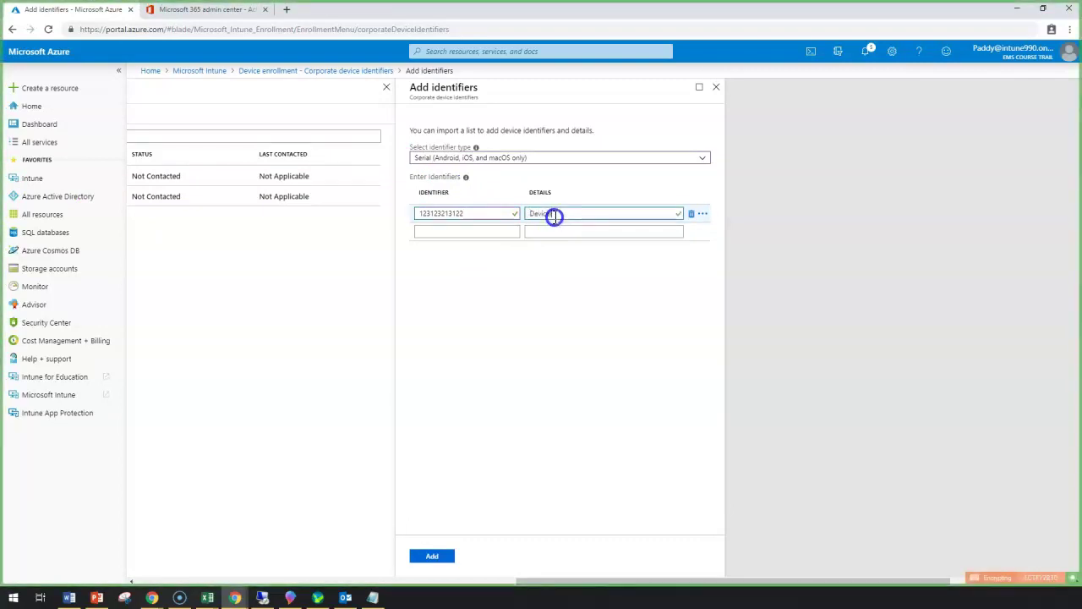
text(eIos)
click(439, 558)
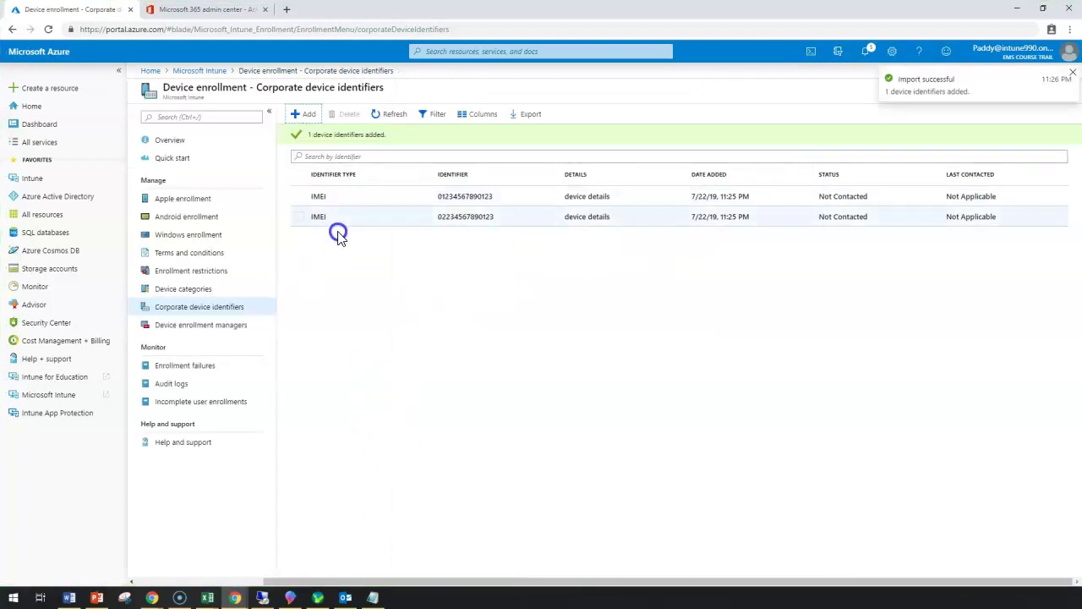
Step: Refresh the list and confirm it now holds three identifier rows
click(391, 117)
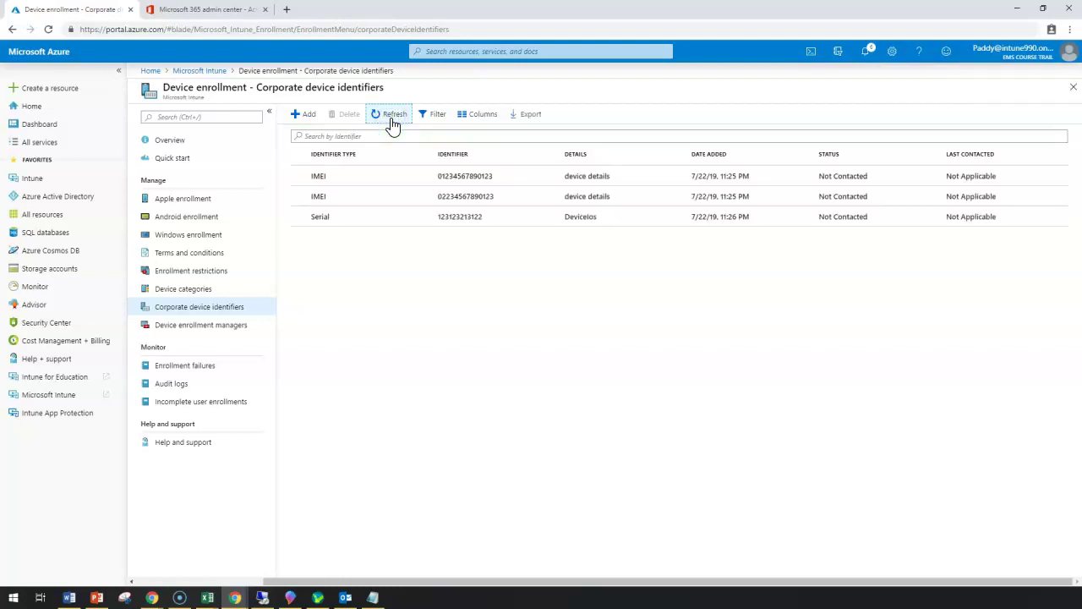
drag(343, 198, 937, 249)
click(668, 267)
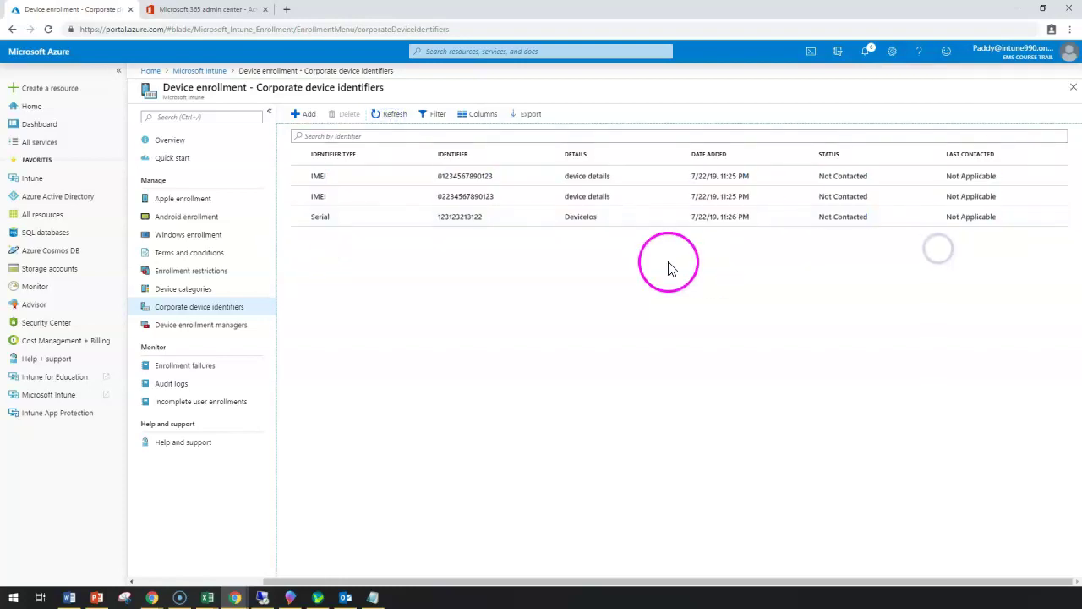
click(305, 113)
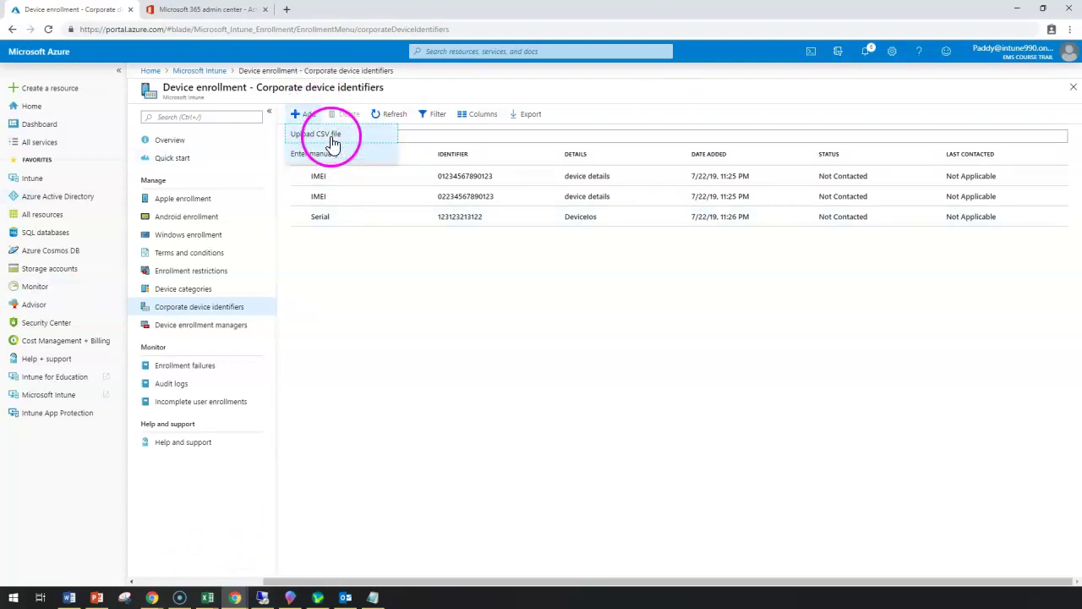
click(333, 137)
click(200, 157)
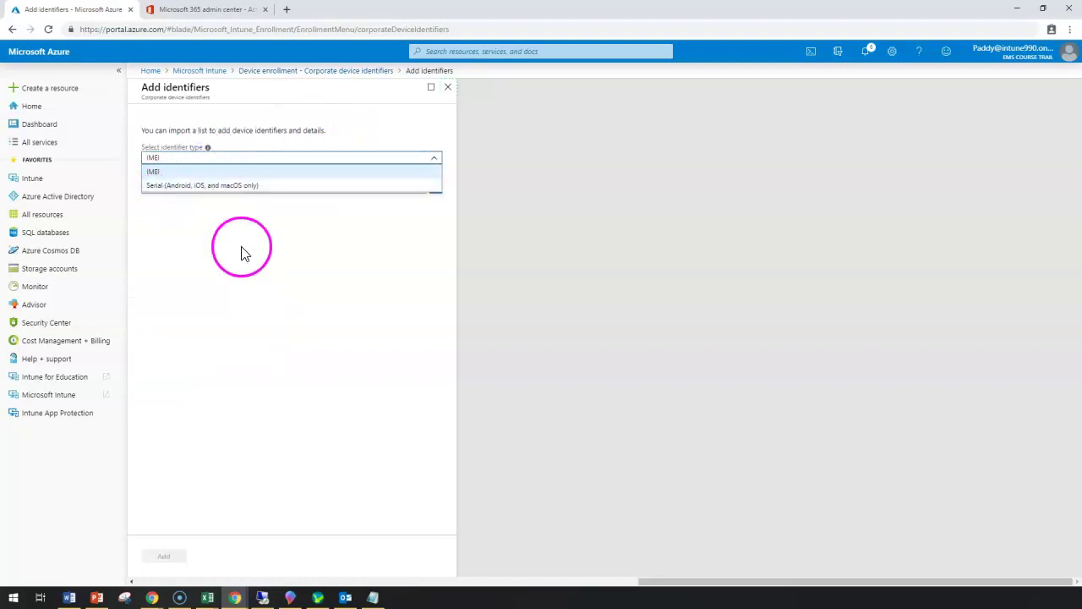
click(268, 367)
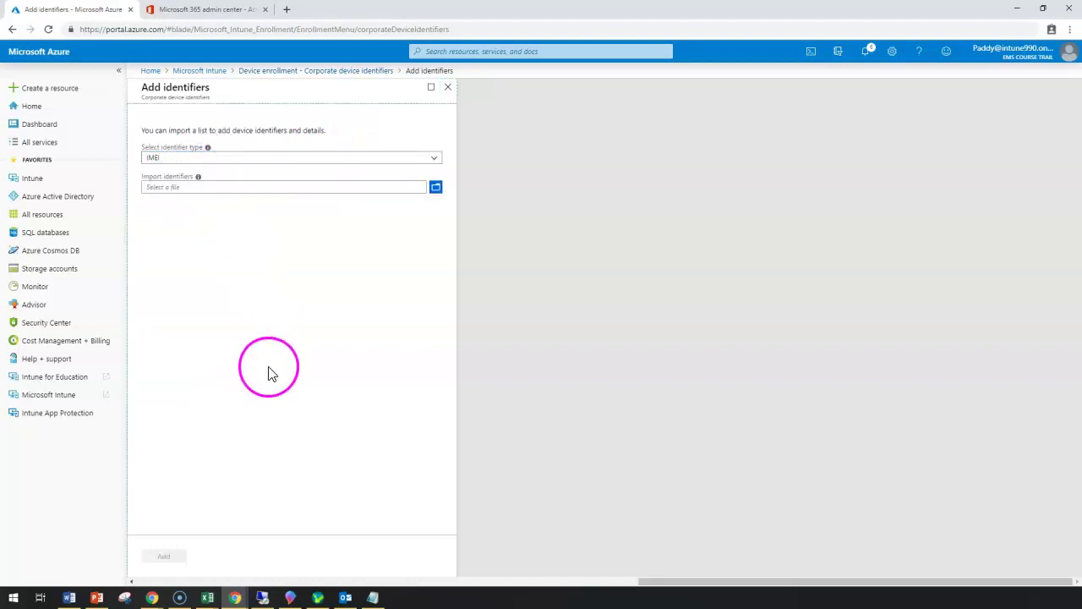
click(162, 163)
click(181, 186)
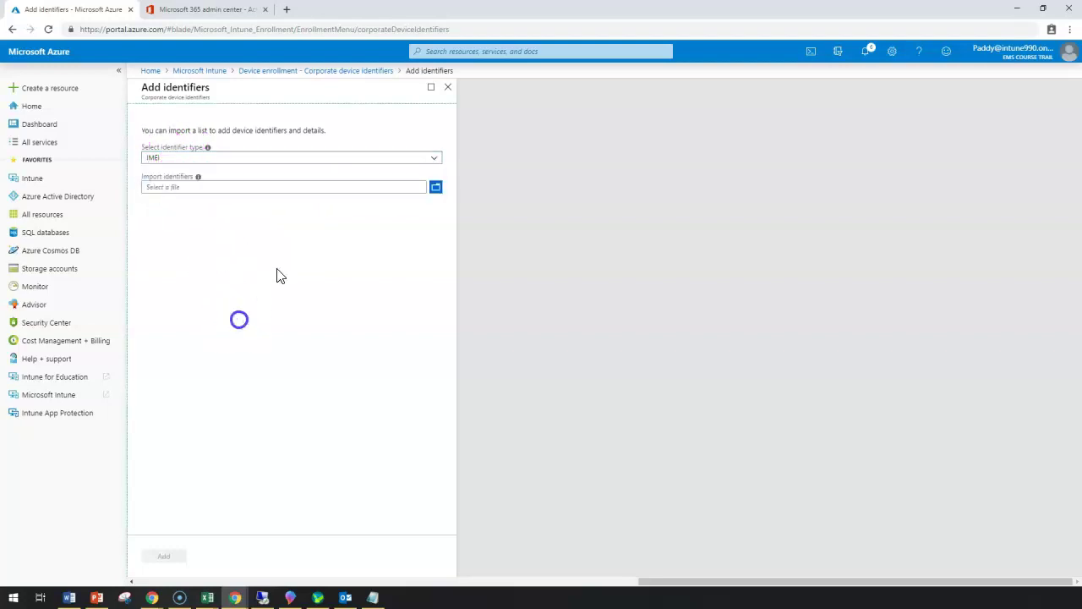
click(446, 88)
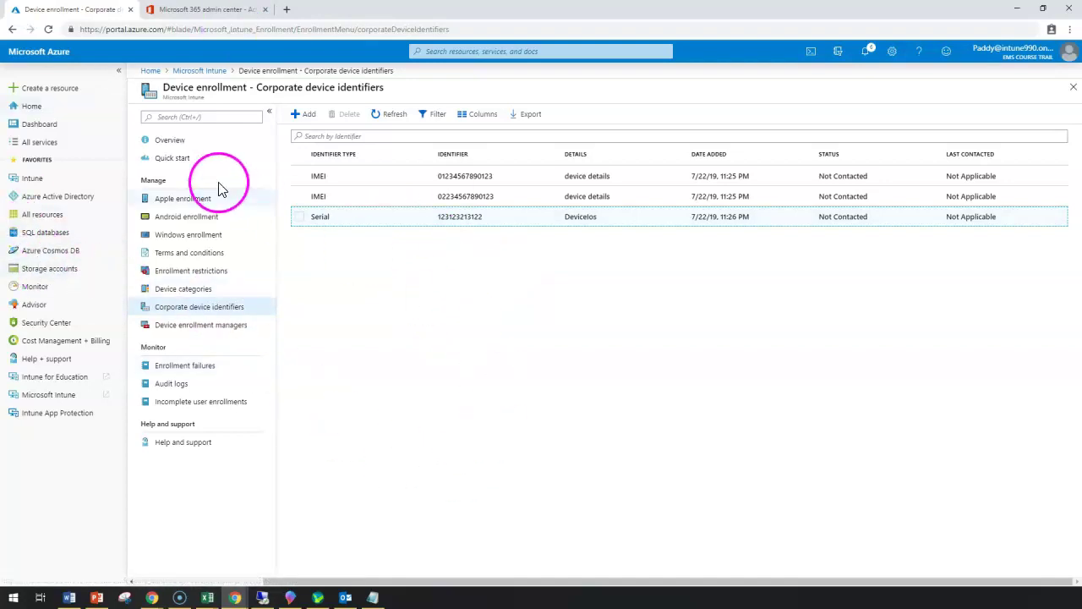
Step: Go back to the Microsoft Intune overview and open the Devices page
click(207, 74)
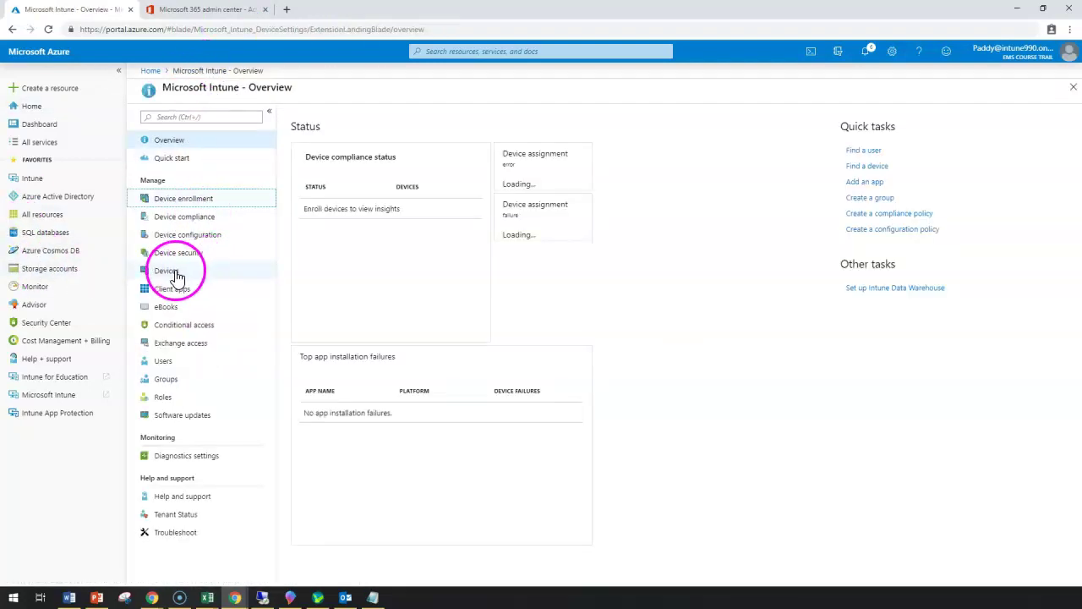
click(173, 271)
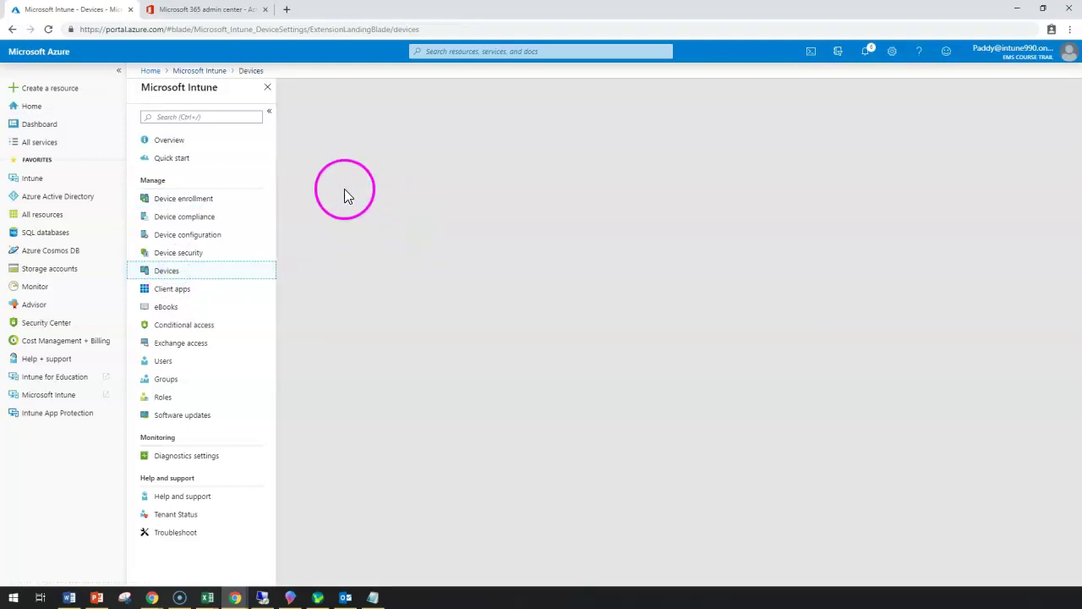